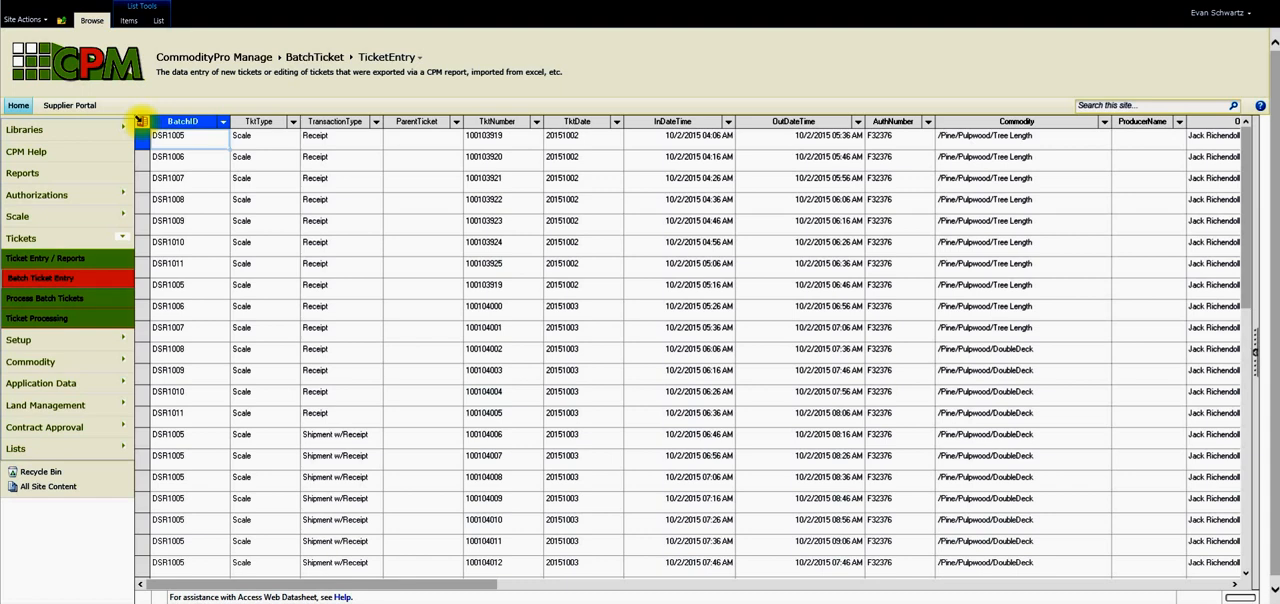
# Select all ticket records in the datasheet and view the Office link options in its task pane.
pyautogui.click(141, 121)
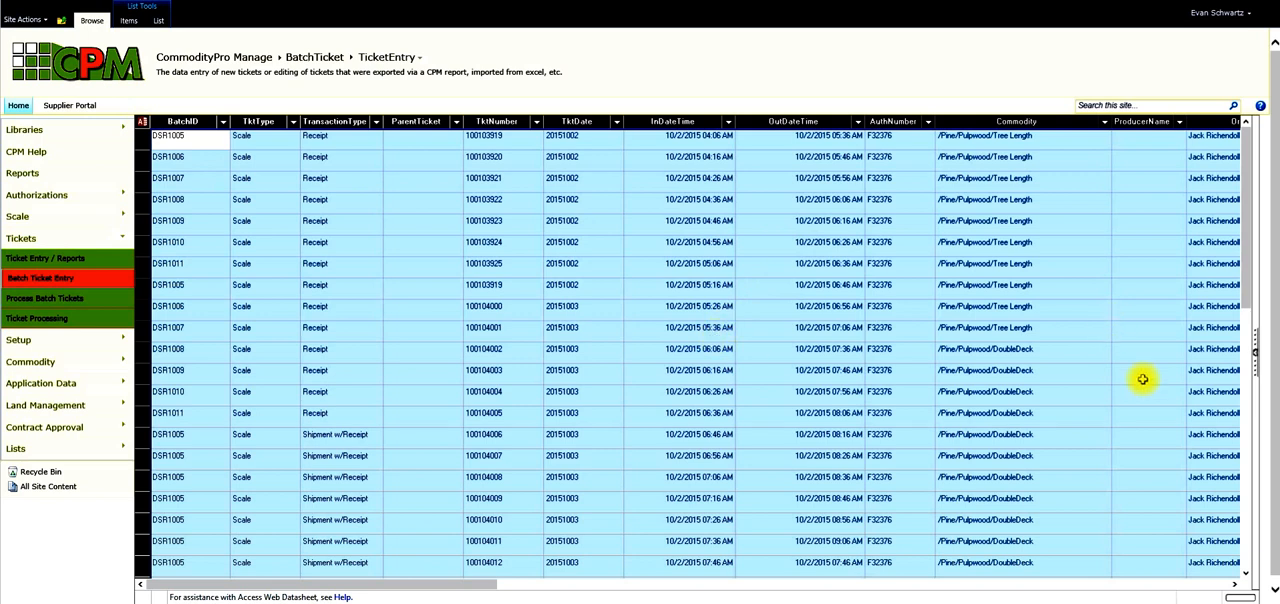
pyautogui.click(1255, 347)
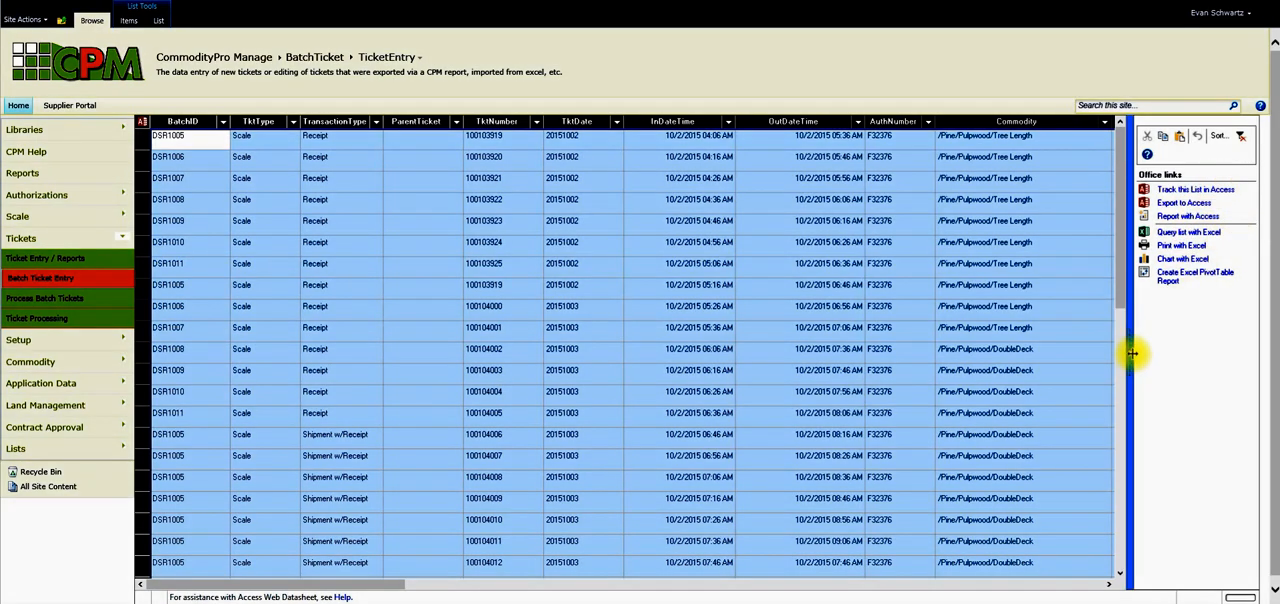
pyautogui.click(1130, 345)
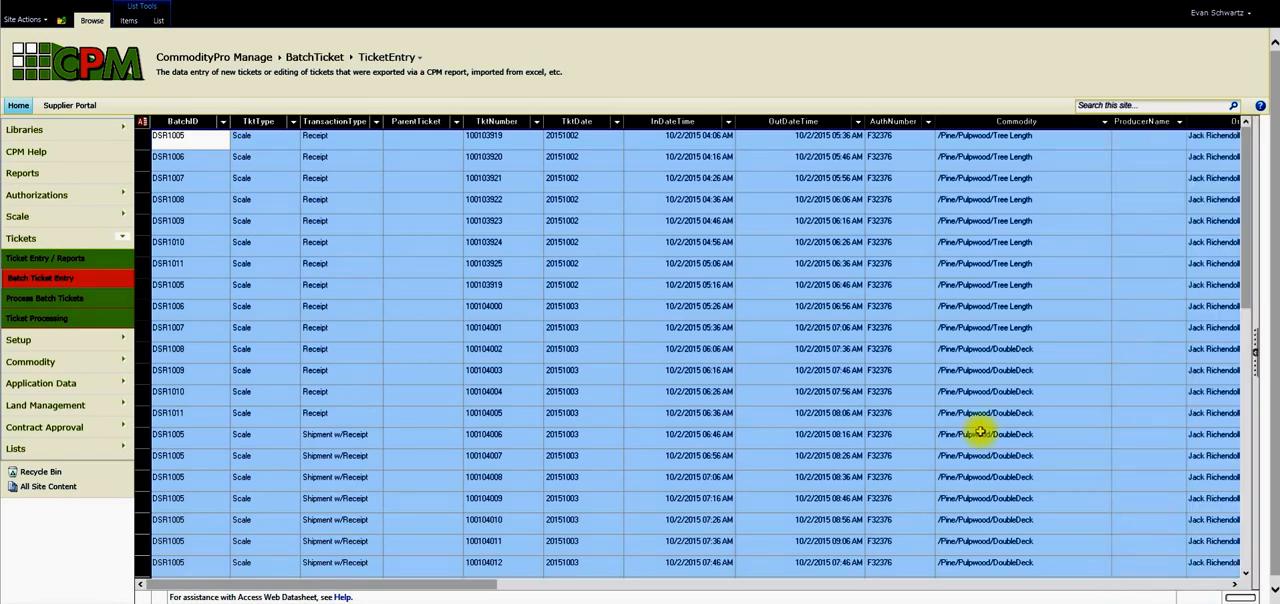
pyautogui.click(260, 178)
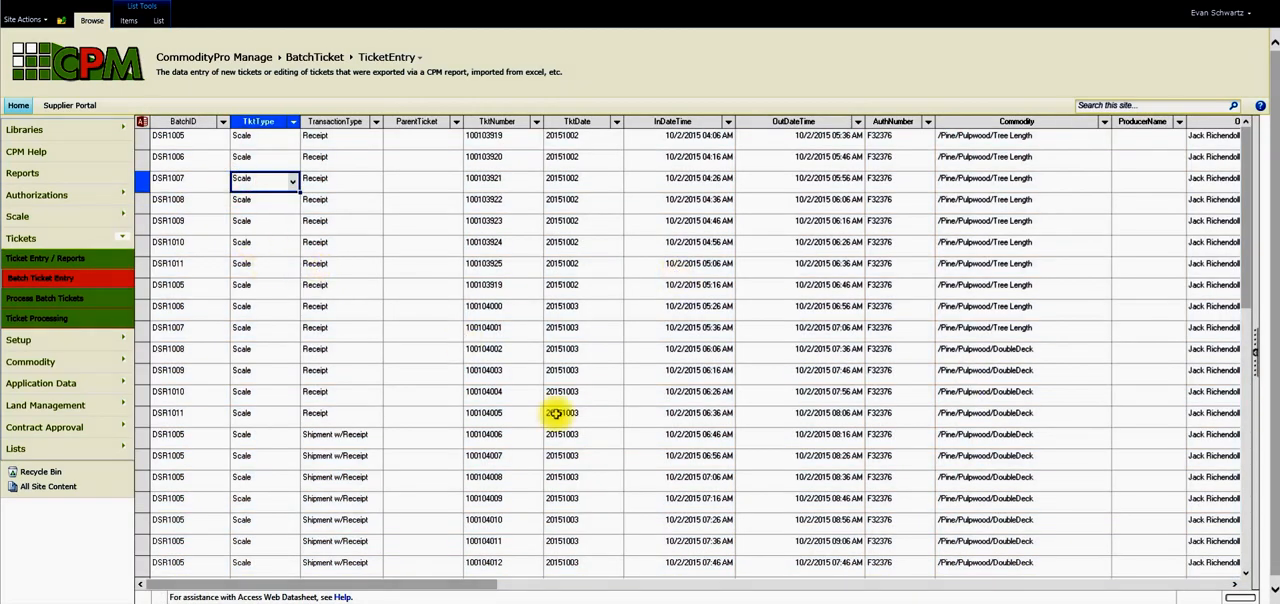
# Filter the ticket list by BatchID to show only the WestRock_1116 batch.
pyautogui.scroll(-2, 712, 343)
pyautogui.scroll(1, 427, 277)
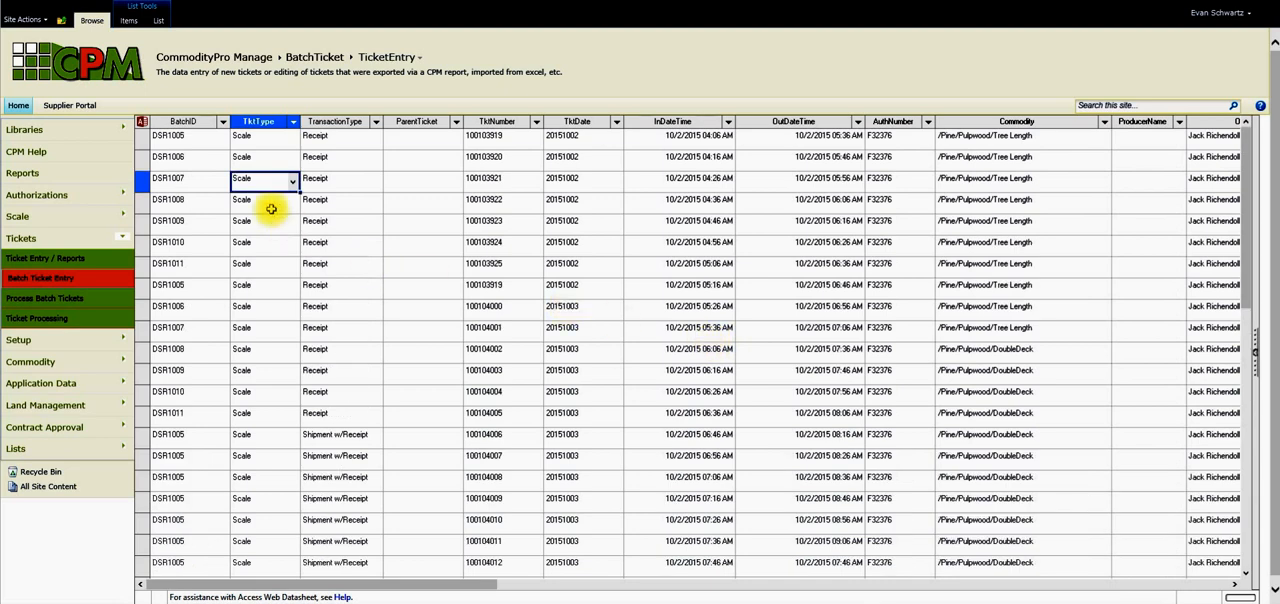
pyautogui.click(223, 121)
pyautogui.moveTo(224, 181); pyautogui.dragTo(218, 207)
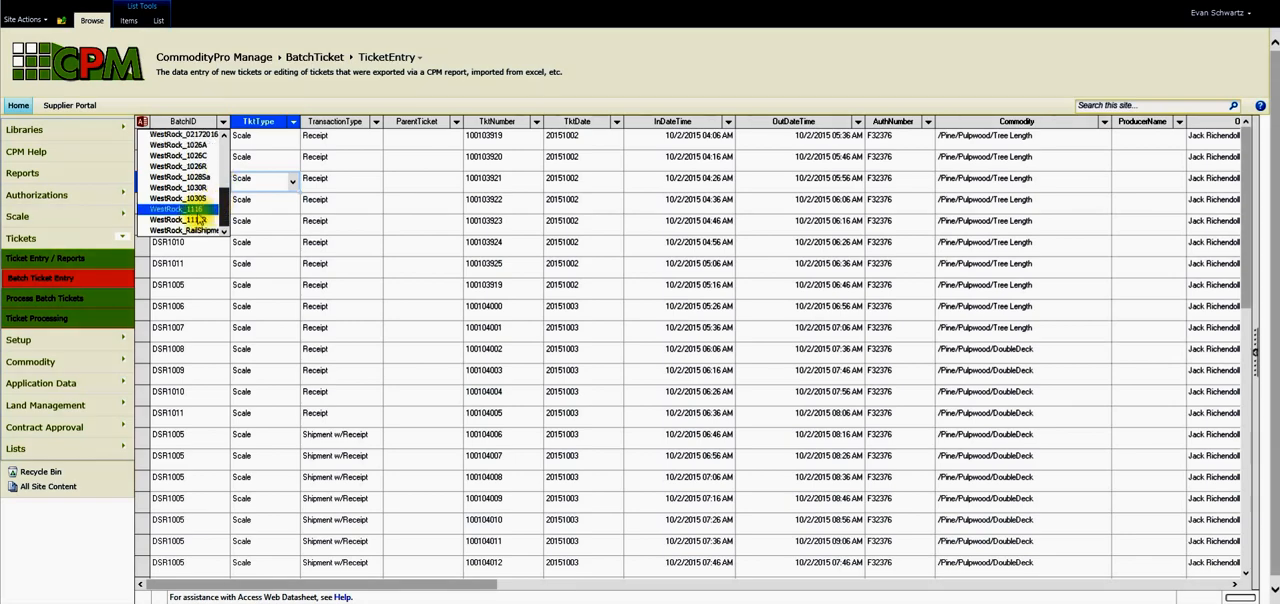
pyautogui.click(180, 219)
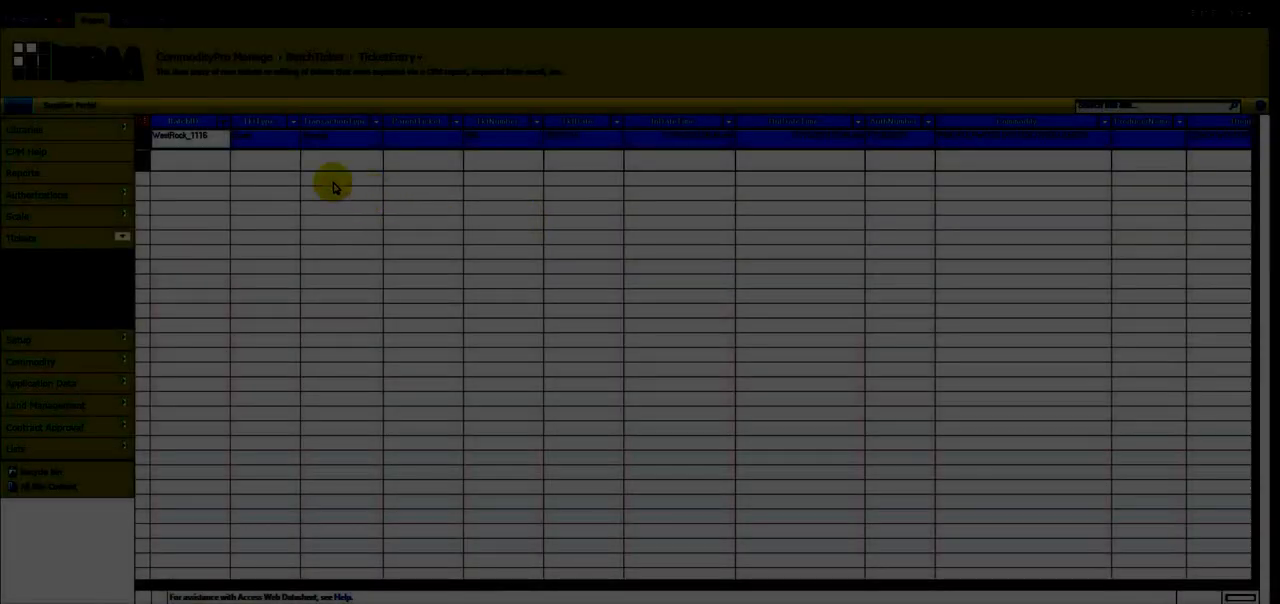
# Duplicate the WestRock_1116 ticket by copying its row and pasting it into the empty new row below.
pyautogui.rightClick(245, 137)
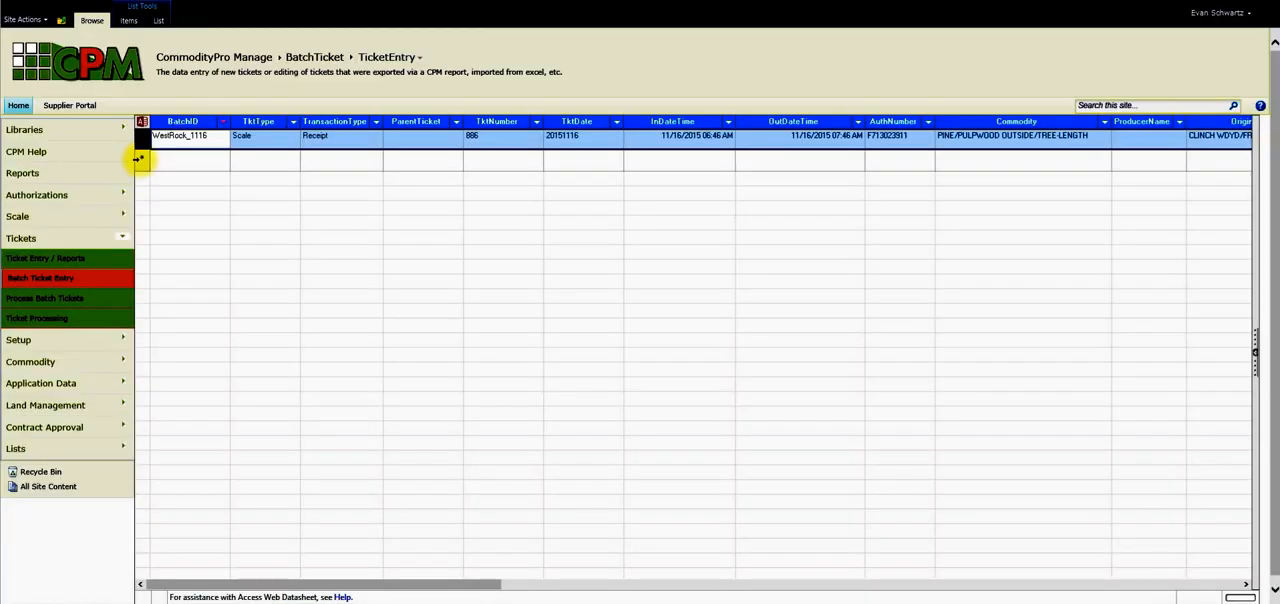
pyautogui.click(141, 157)
pyautogui.rightClick(205, 162)
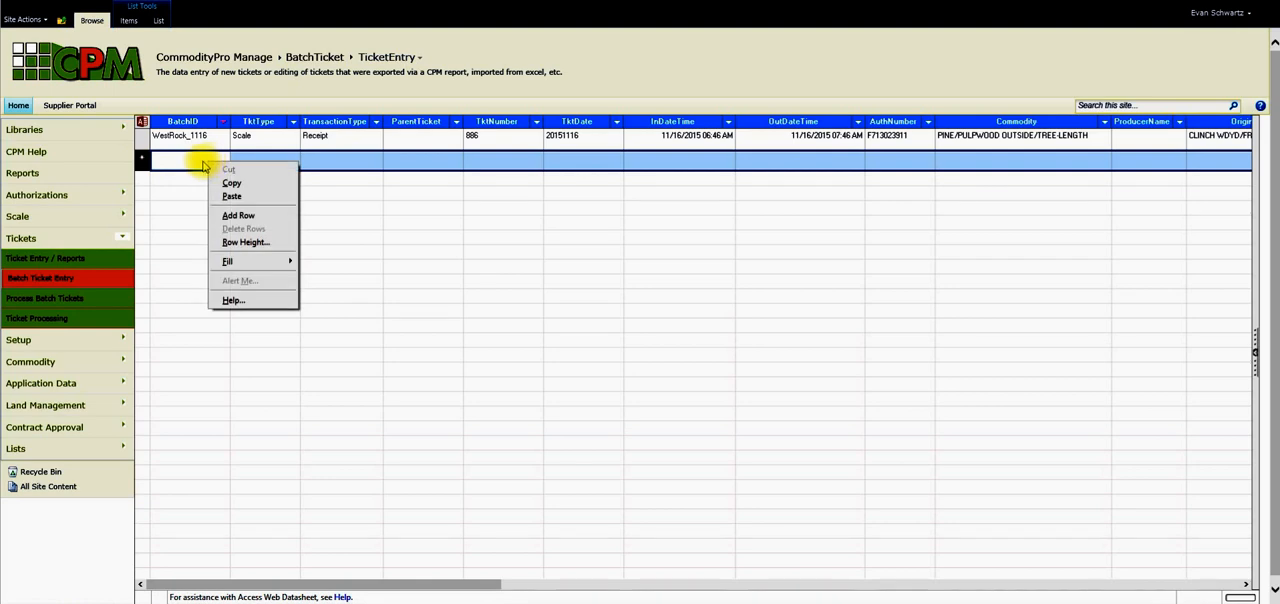
pyautogui.click(182, 161)
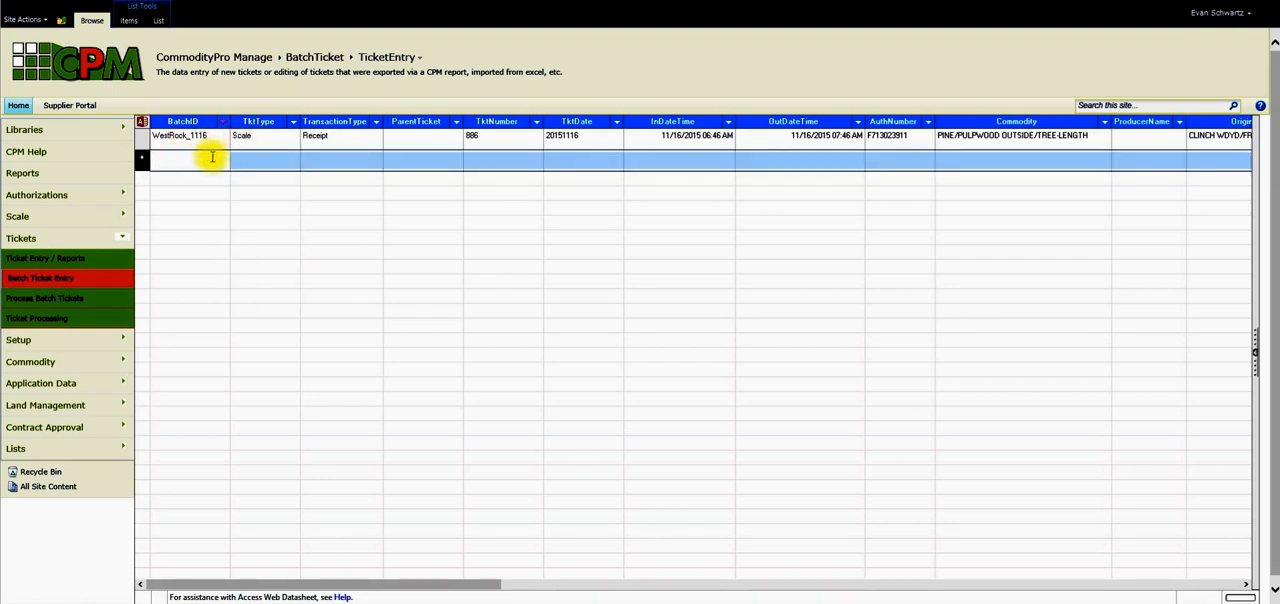
pyautogui.click(270, 141)
pyautogui.click(204, 160)
pyautogui.rightClick(199, 163)
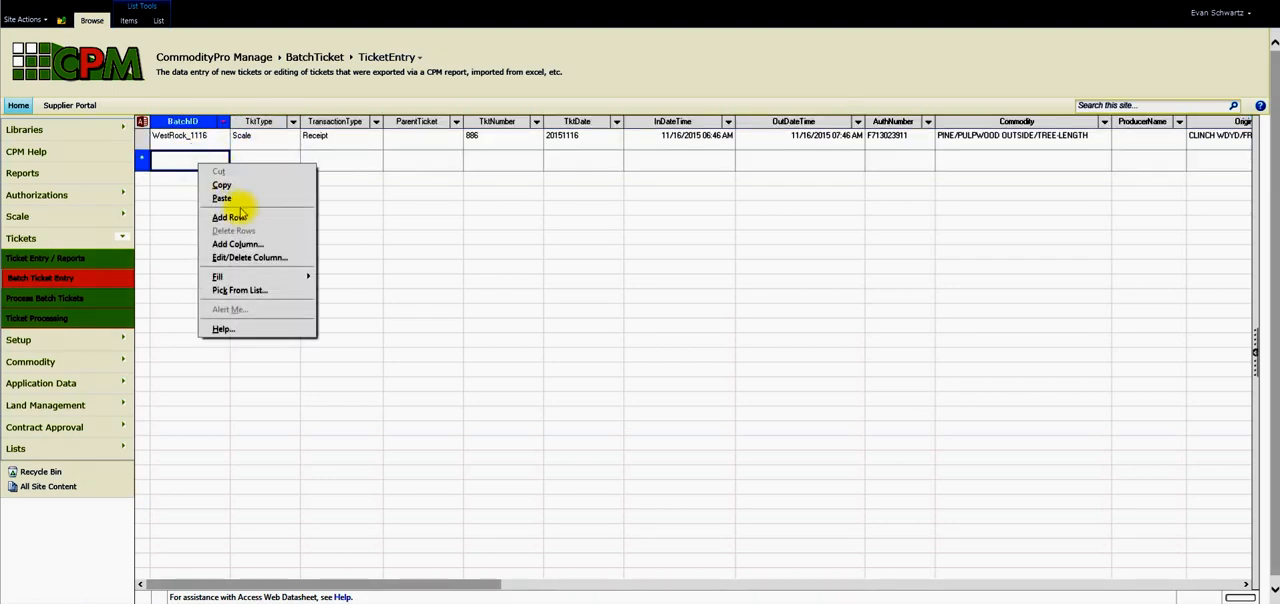
pyautogui.click(236, 198)
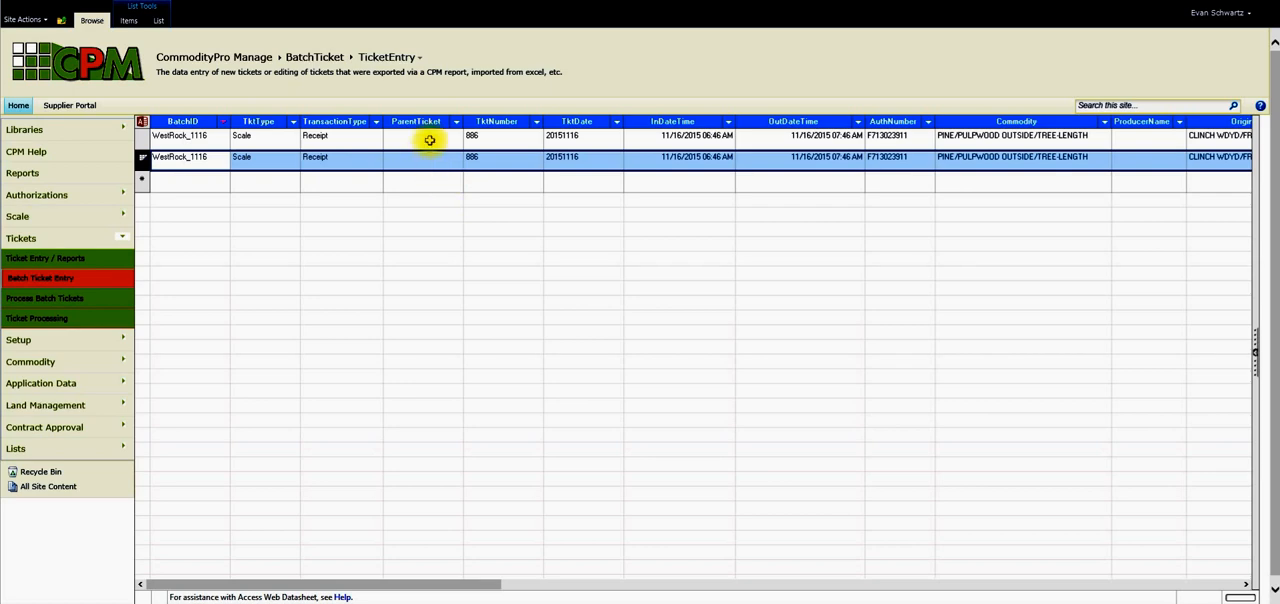
pyautogui.click(430, 183)
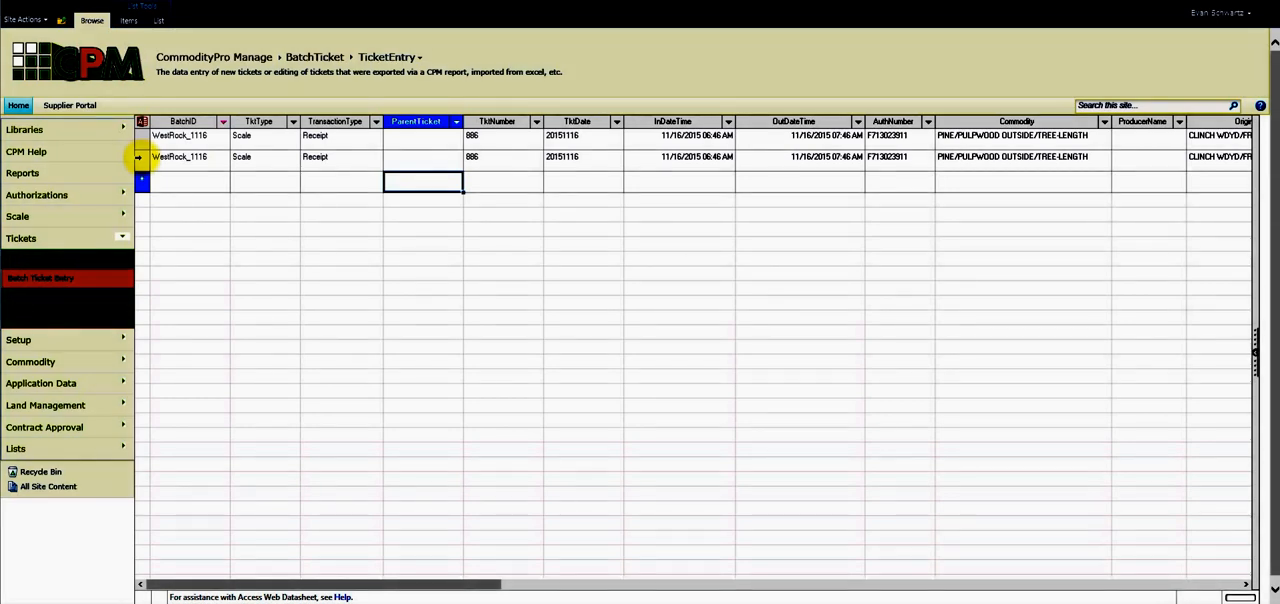
# Compare the TktNumber values of the original and the pasted ticket rows.
pyautogui.click(494, 163)
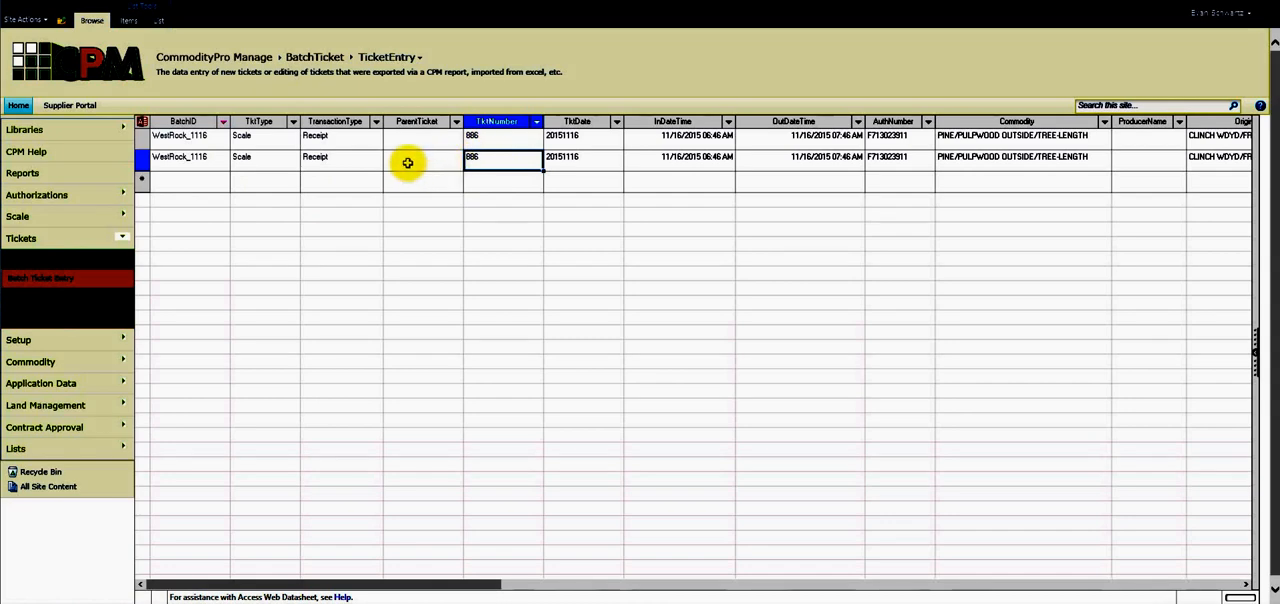
pyautogui.click(498, 141)
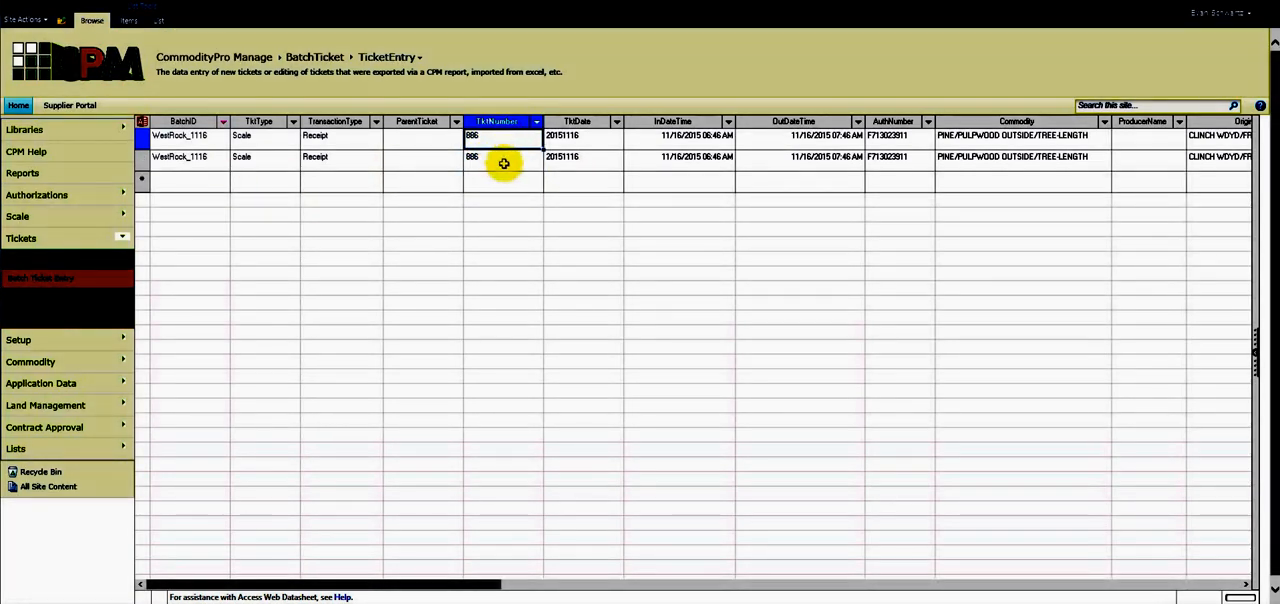
pyautogui.click(499, 157)
pyautogui.click(498, 141)
pyautogui.click(497, 159)
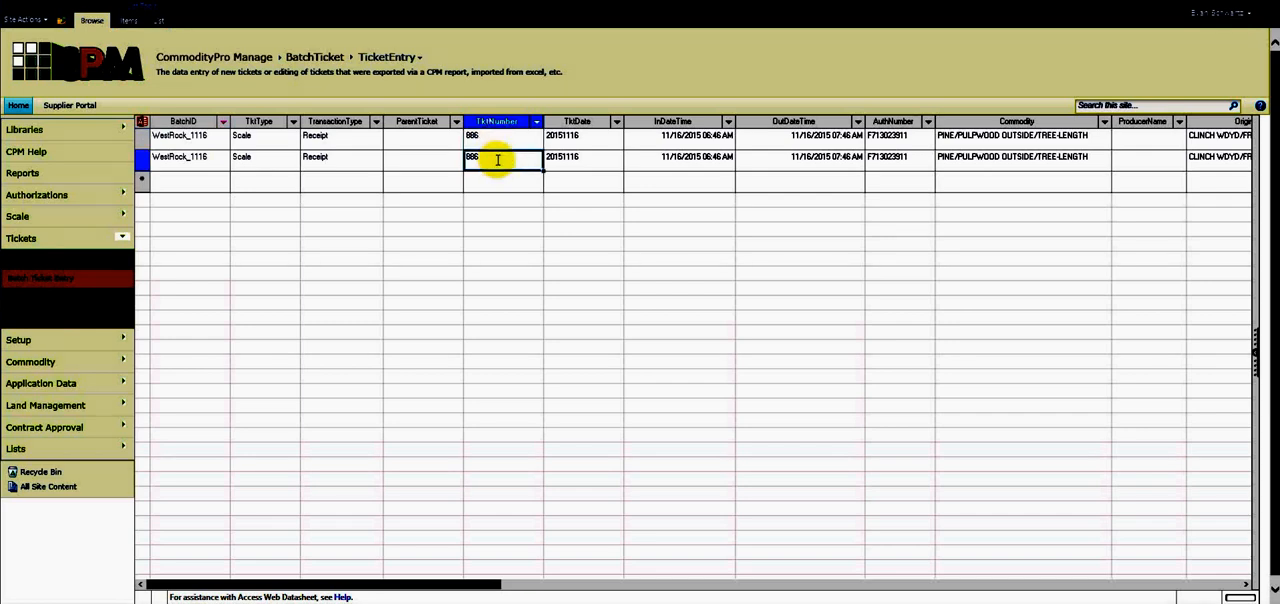
# Select both WestRock_1116 ticket rows across all columns and fill them down to create more duplicate tickets.
pyautogui.click(137, 138)
pyautogui.hotkey('shift', 'Down')
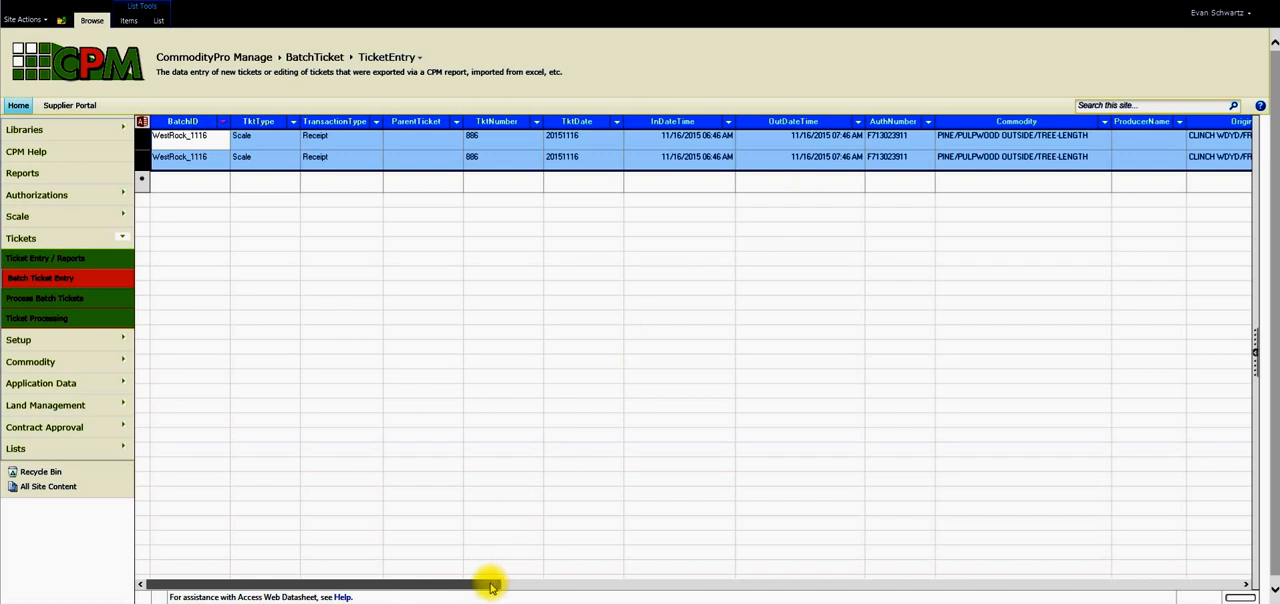
pyautogui.moveTo(491, 586); pyautogui.dragTo(1245, 577)
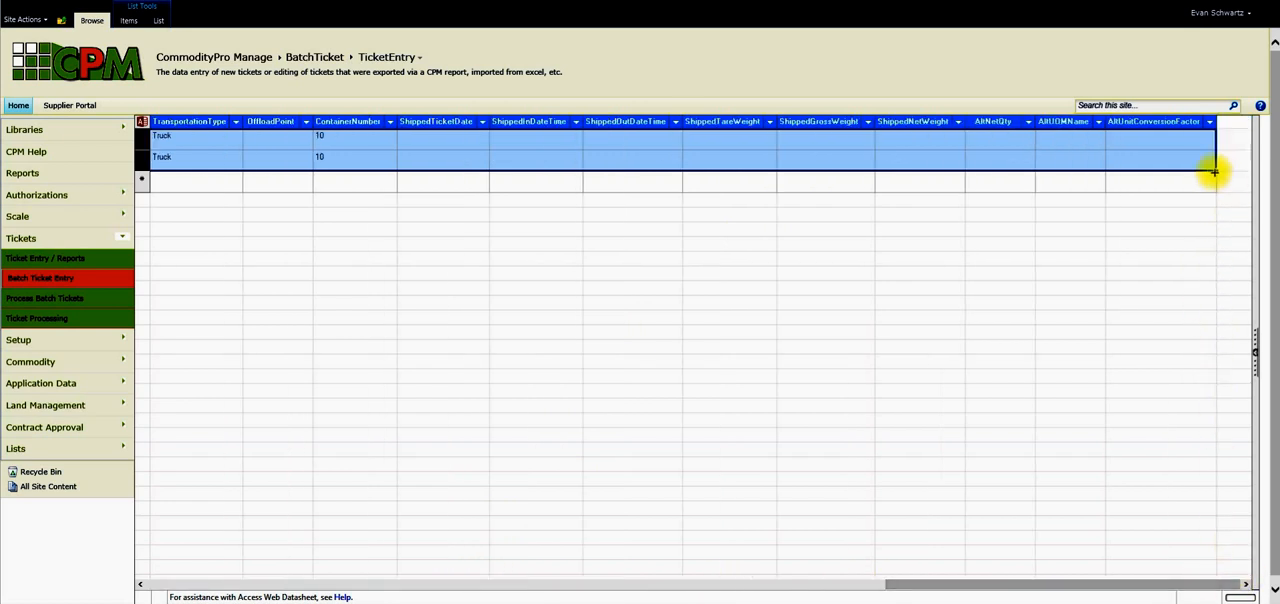
pyautogui.moveTo(1216, 171); pyautogui.dragTo(389, 561)
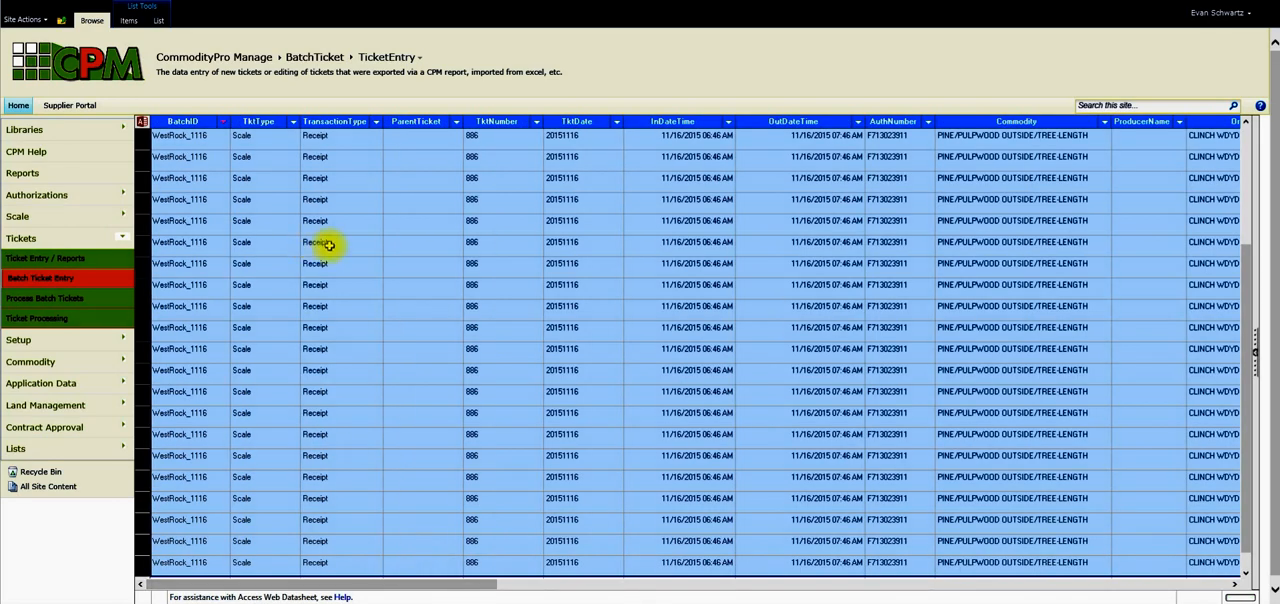
# Set the TktNumber of the second displayed ticket row to 887.
pyautogui.click(421, 164)
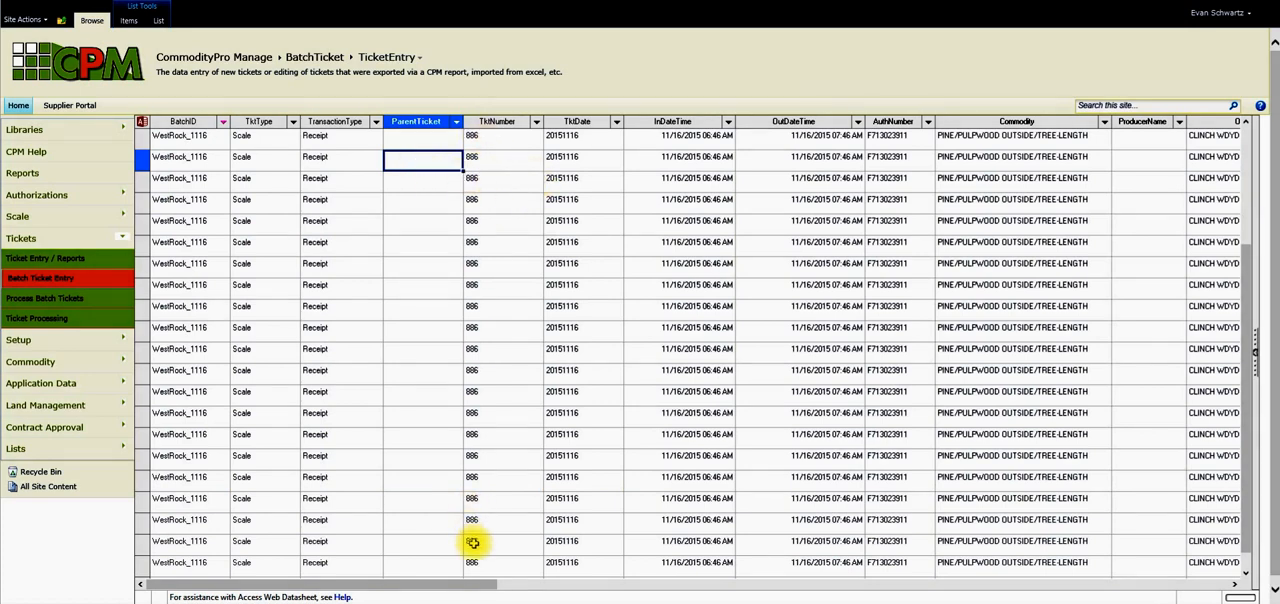
pyautogui.click(481, 158)
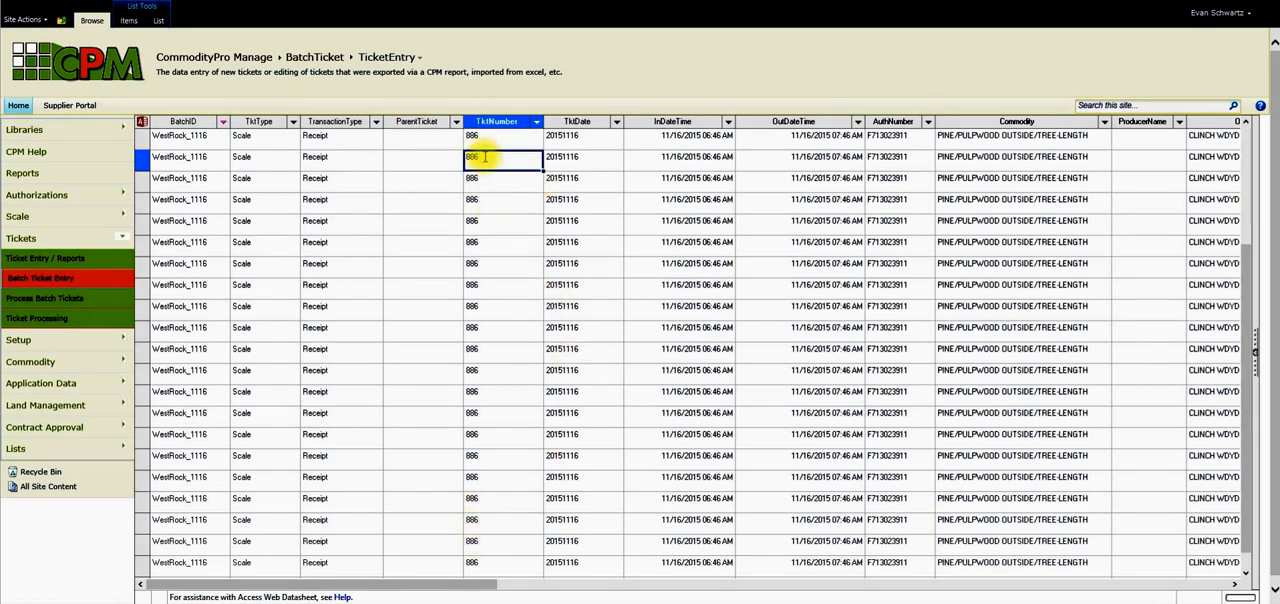
pyautogui.press('BackSpace')
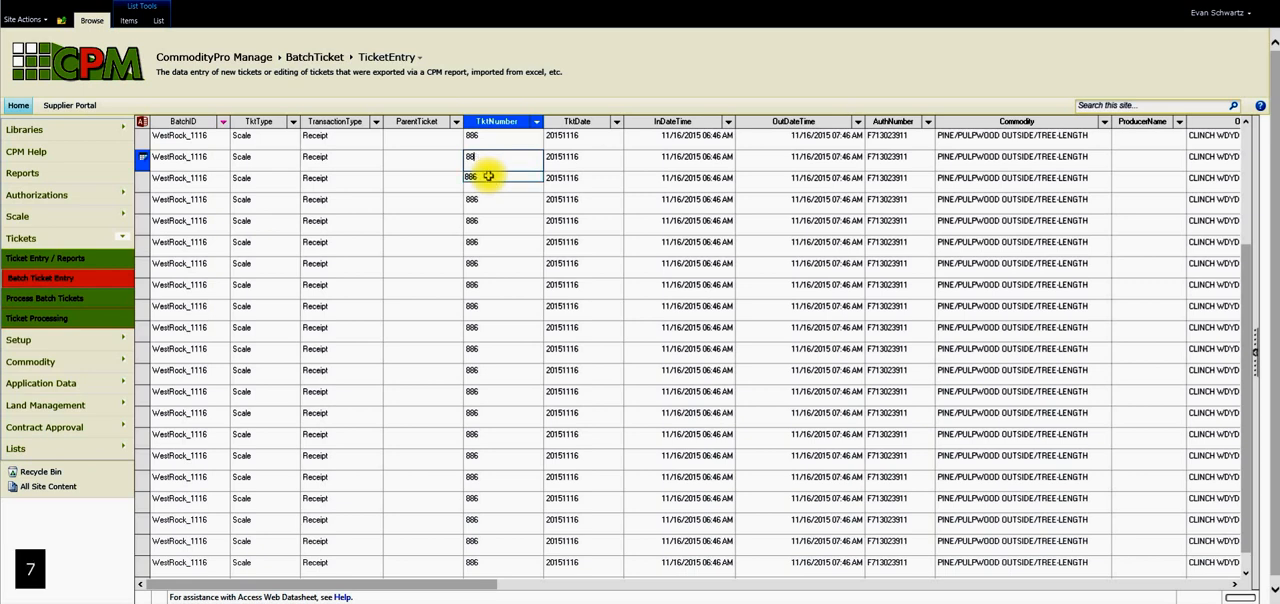
pyautogui.click(494, 138)
pyautogui.click(491, 162)
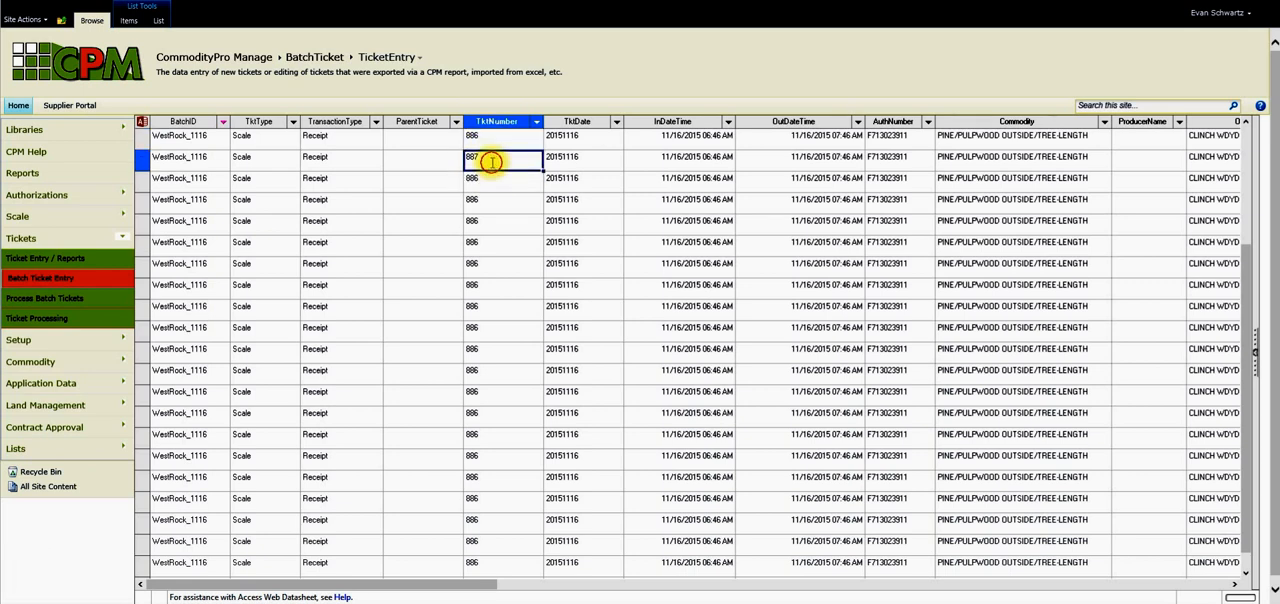
# Extend the 886–887 sequence down the TktNumber column to 906 in the last ticket row.
pyautogui.click(494, 137)
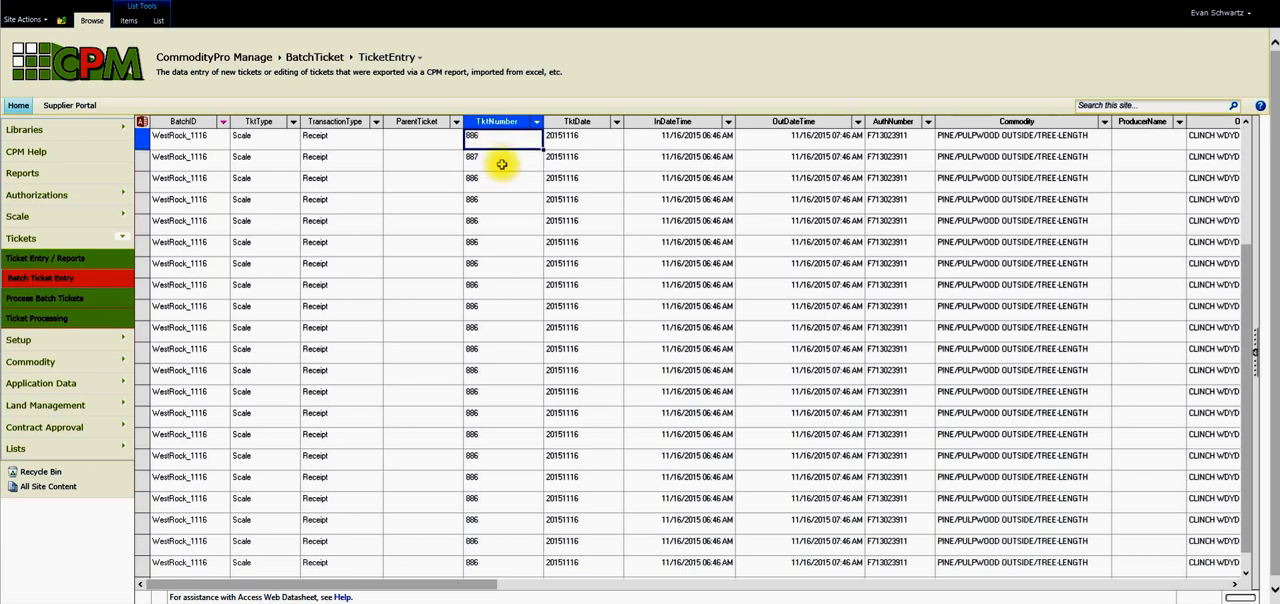
pyautogui.keyDown('shift'); pyautogui.click(502, 163); pyautogui.keyUp('shift')
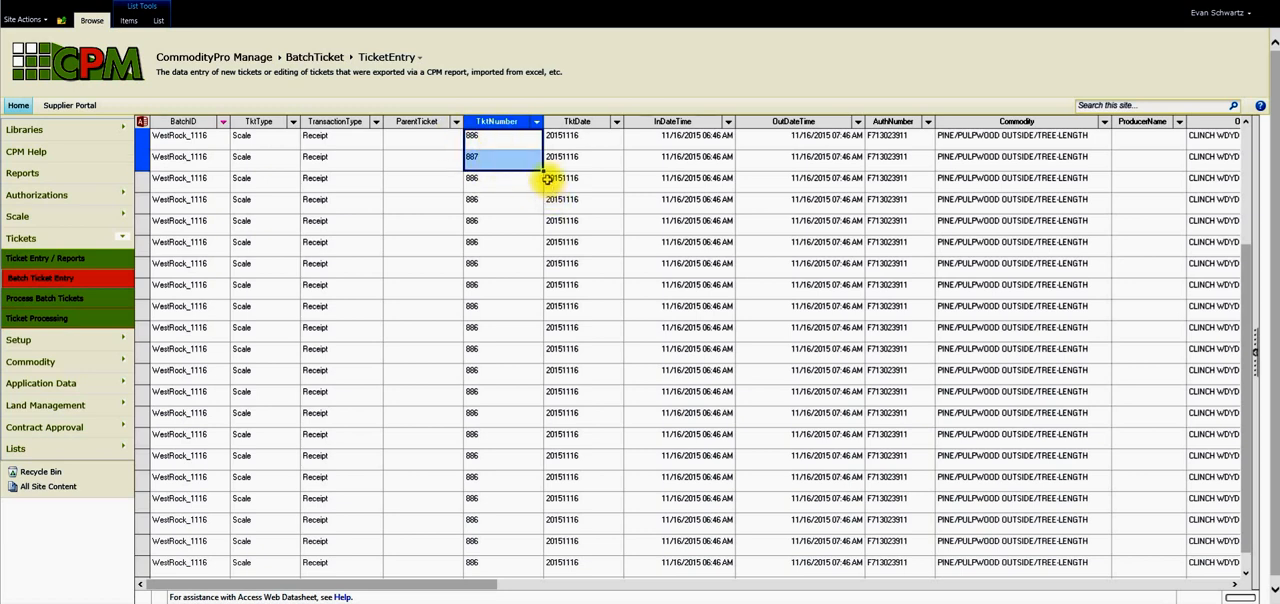
pyautogui.moveTo(541, 172); pyautogui.dragTo(501, 523)
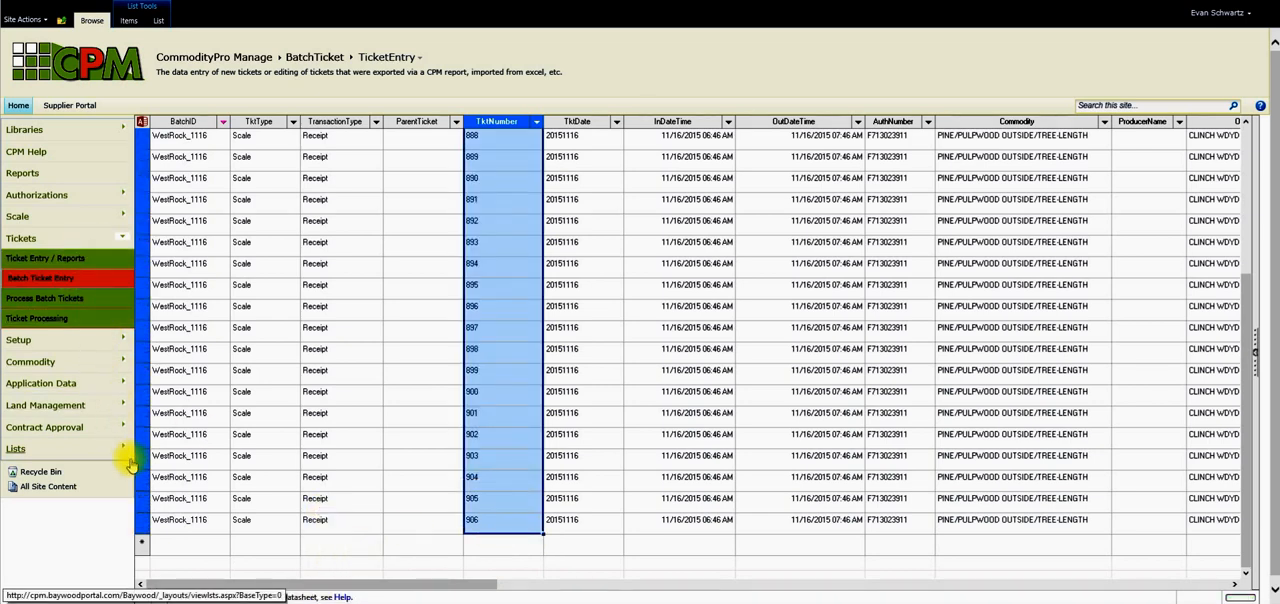
pyautogui.click(437, 549)
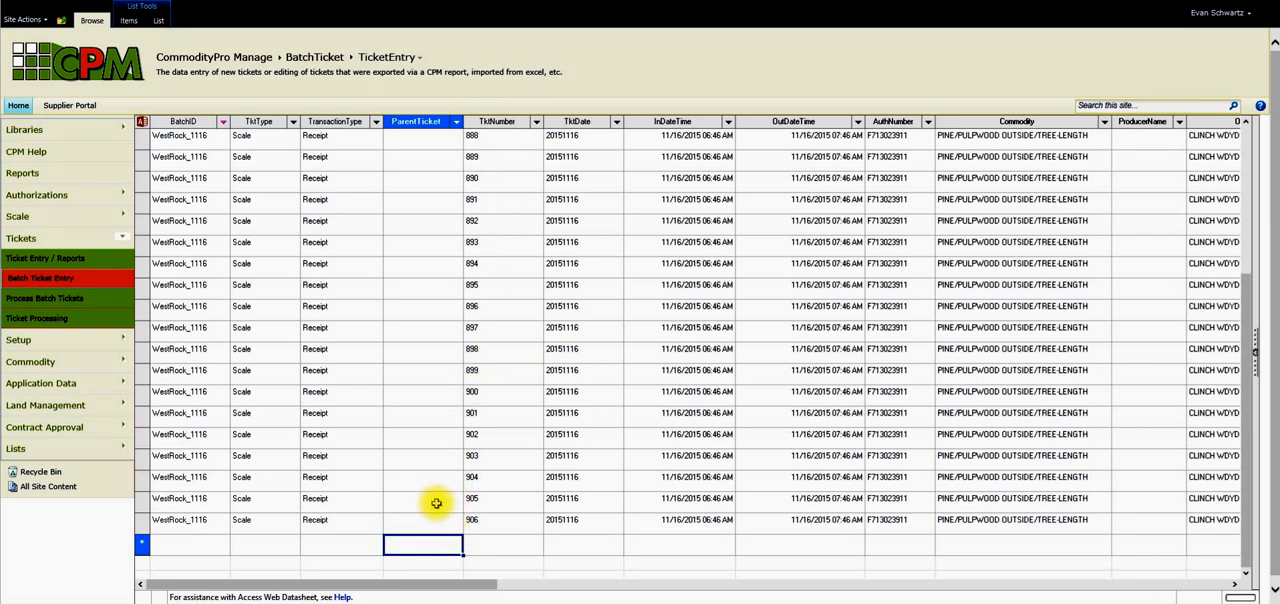
pyautogui.scroll(3, 388, 463)
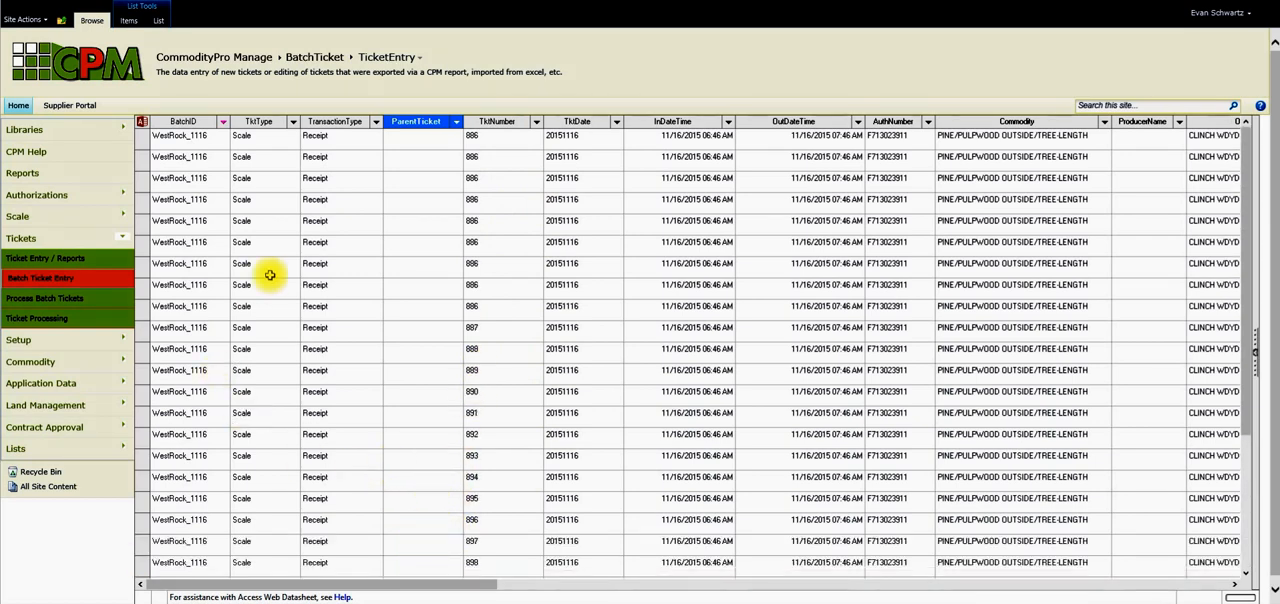